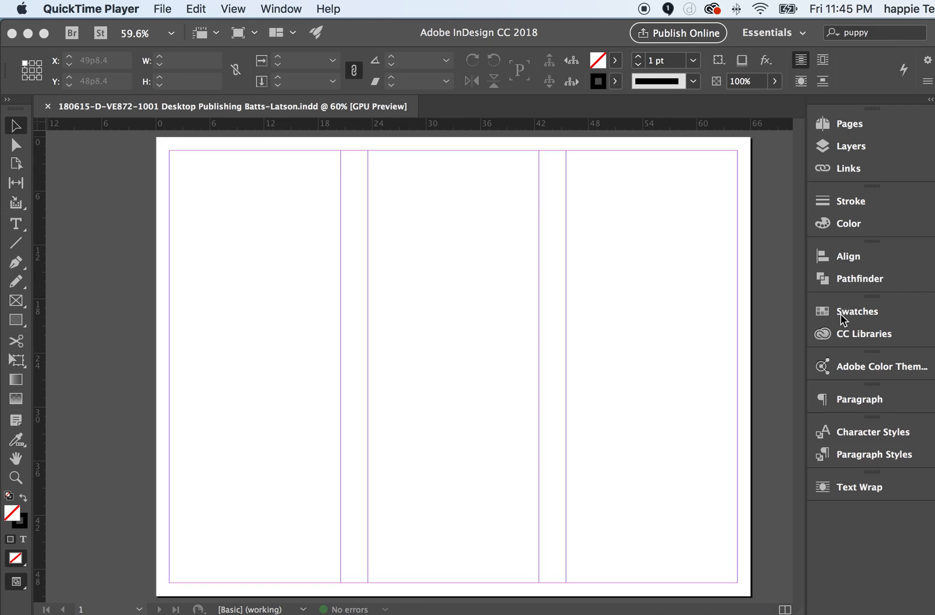
Show the document's color swatches and select all the unused ones.
left_click(848, 312)
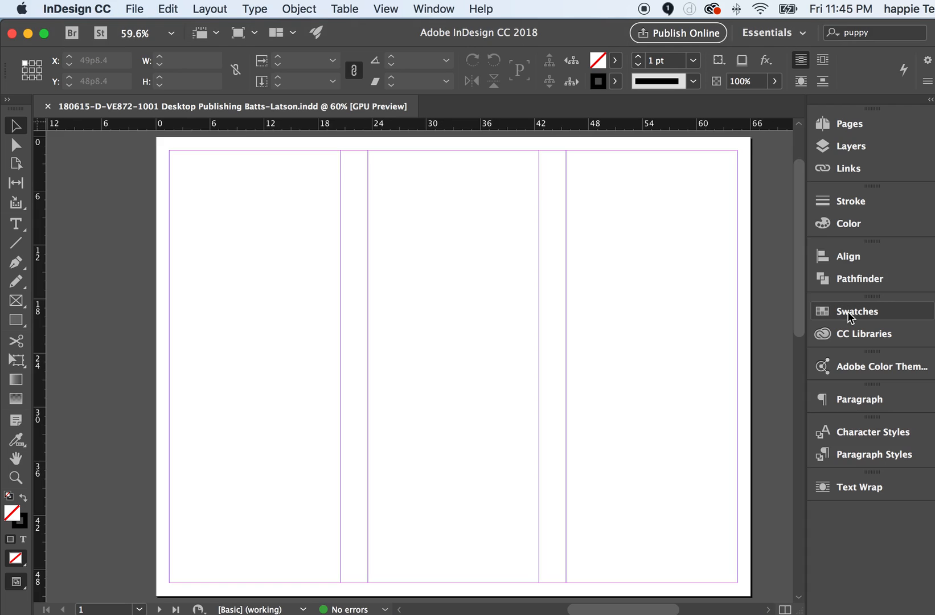
left_click(847, 312)
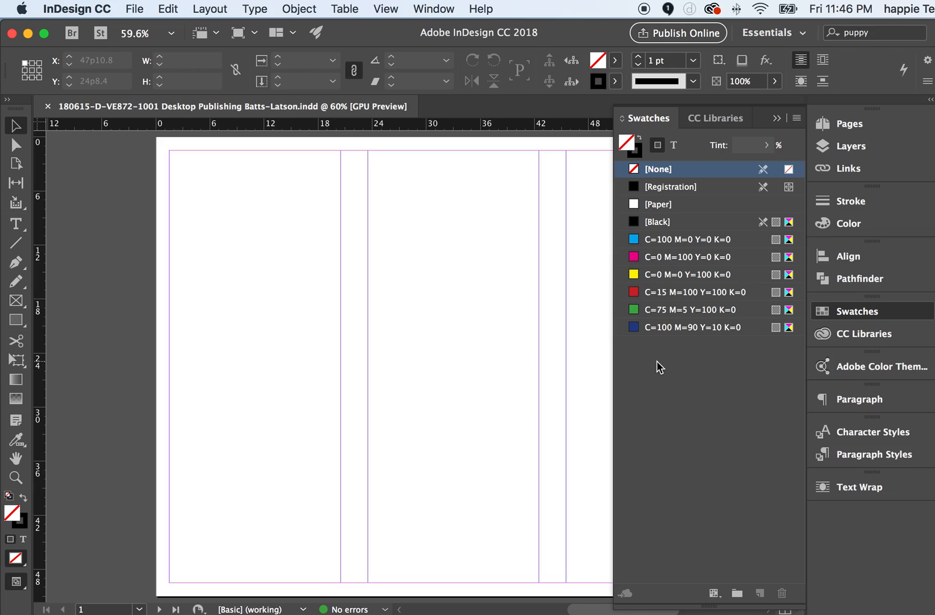
left_click(797, 119)
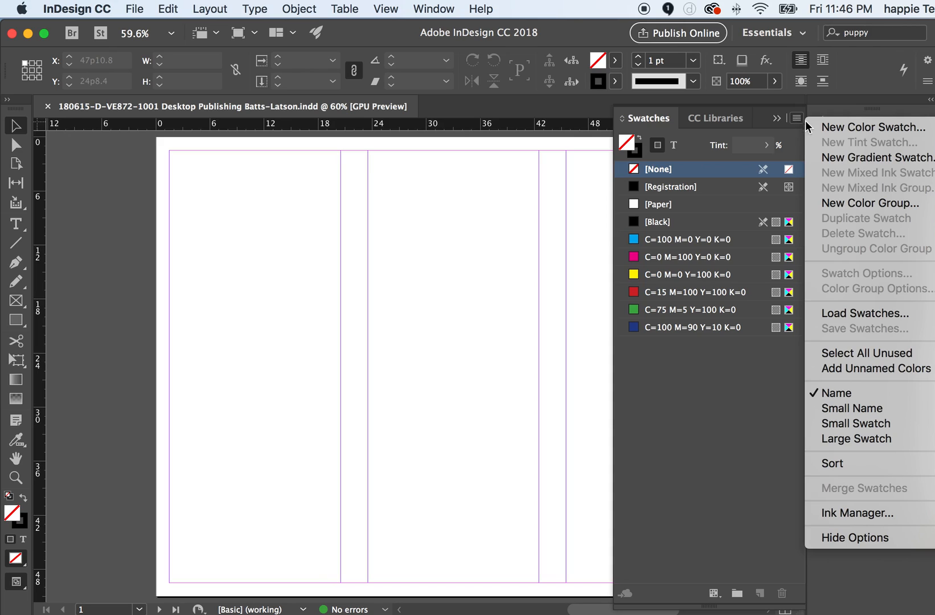
left_click(851, 354)
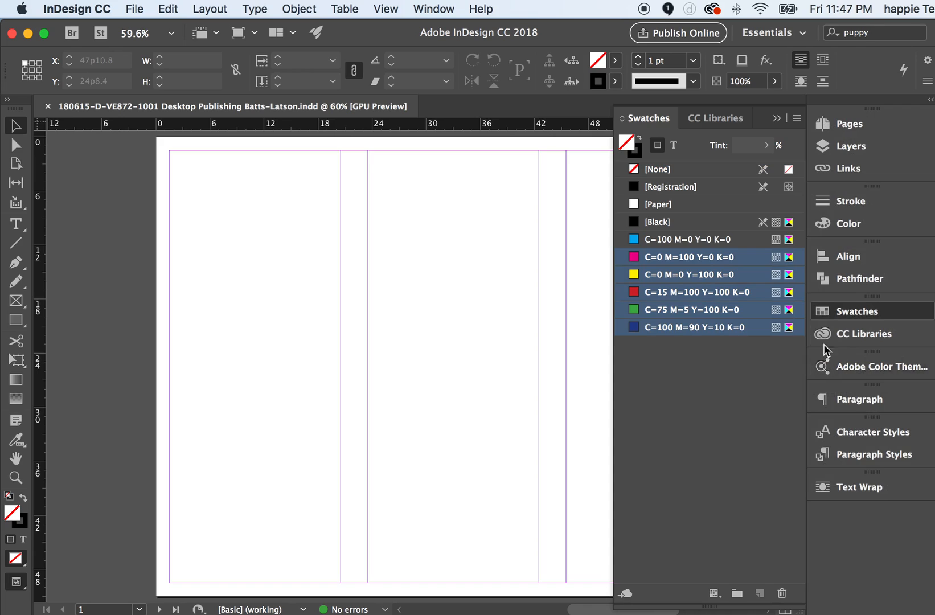
left_click(683, 233, "shift")
left_click(680, 243)
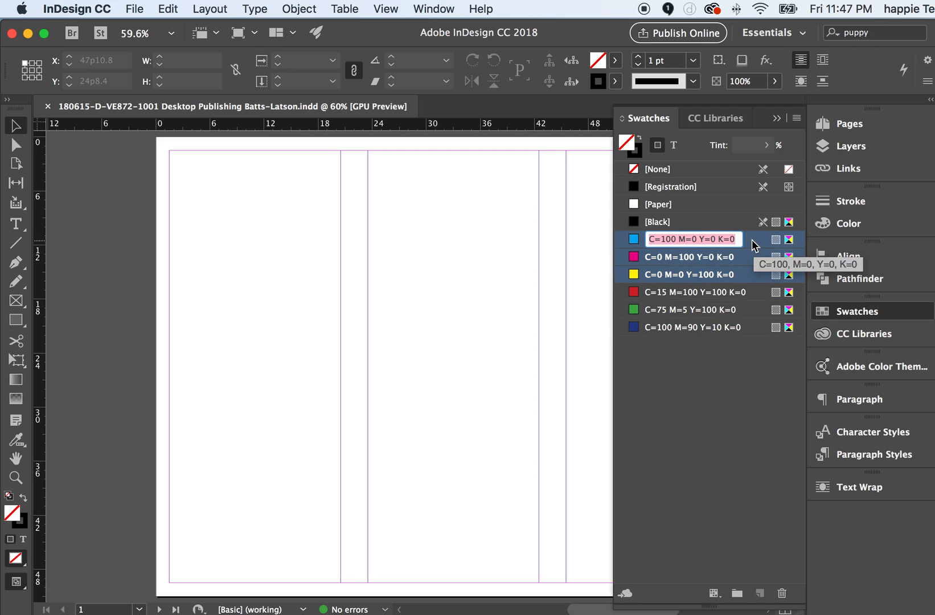
left_click(746, 262)
left_click(739, 332, "shift")
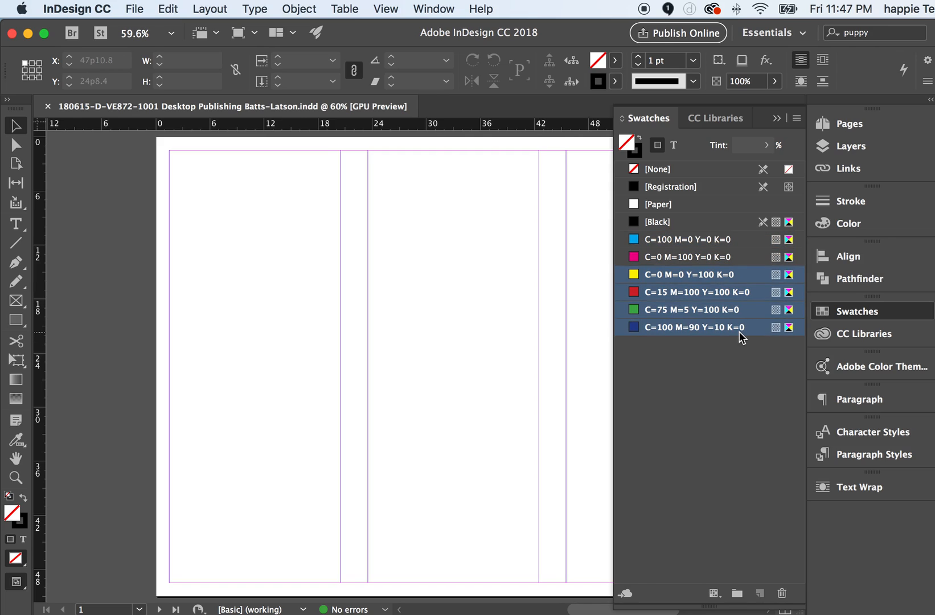
left_click(739, 331)
left_click(745, 352)
left_click(733, 241, "shift")
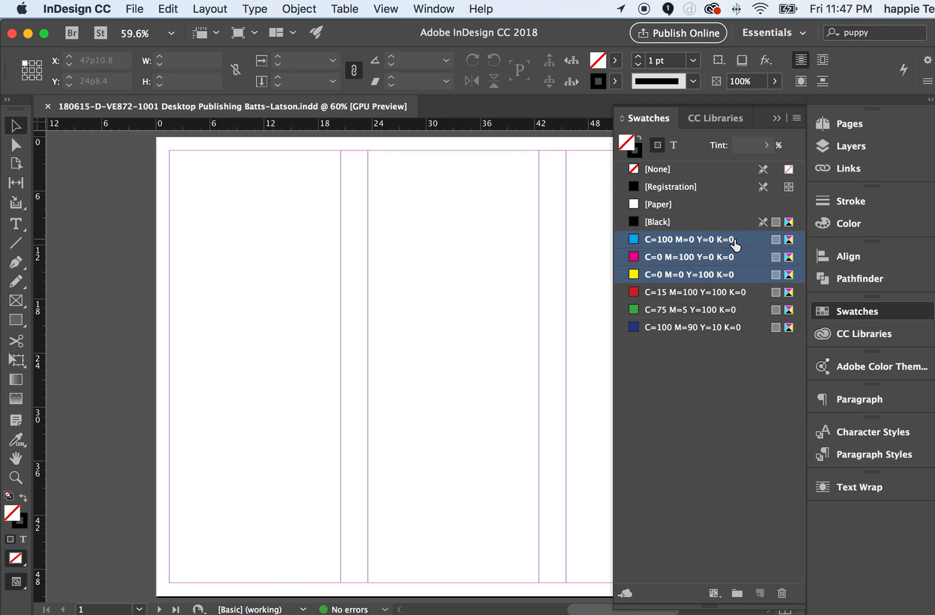
left_click(727, 241)
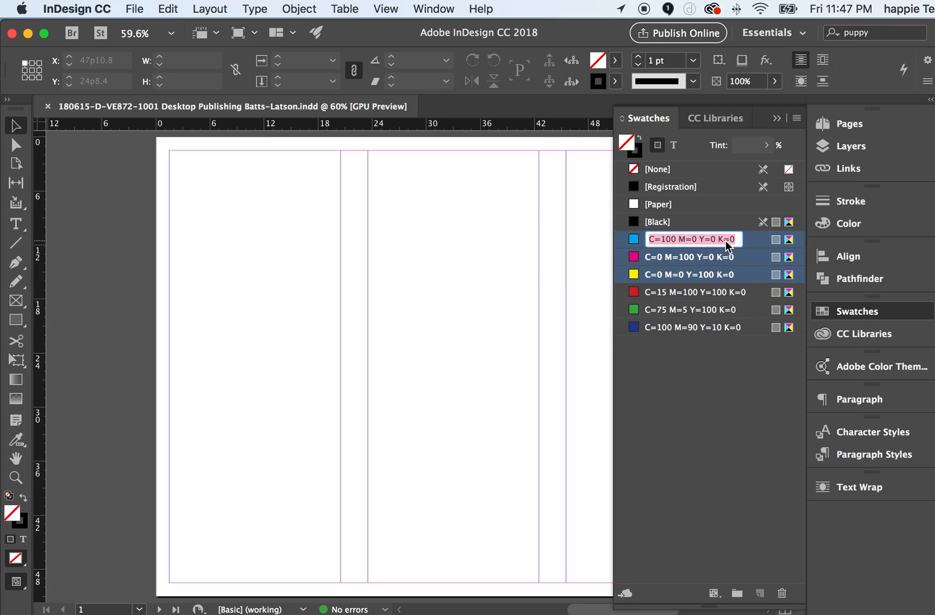
left_click(764, 236)
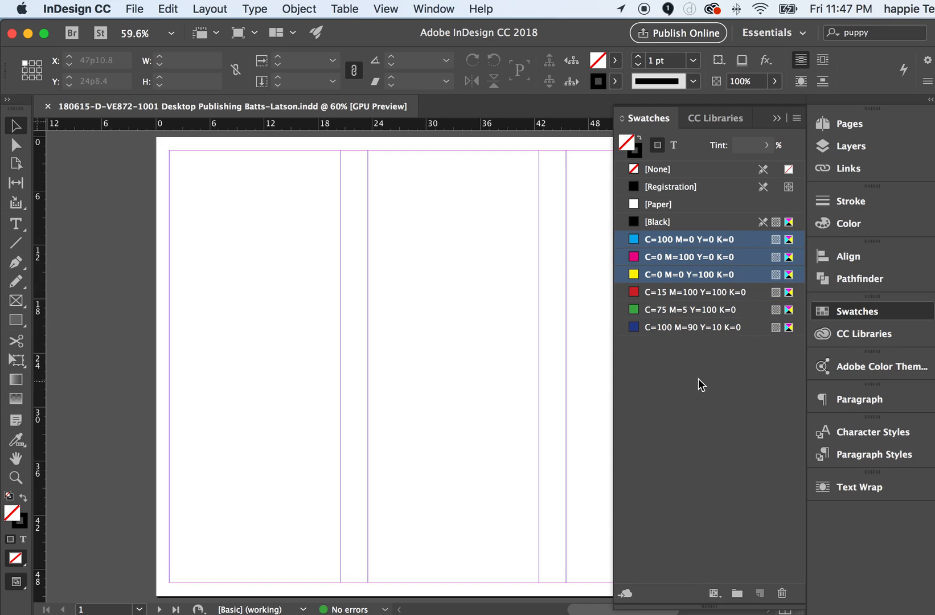
Delete the six color swatches from C=100 M=0 Y=0 K=0 through C=100 M=90 Y=10 K=0, replacing them with the defined swatch [Black].
left_click(727, 329)
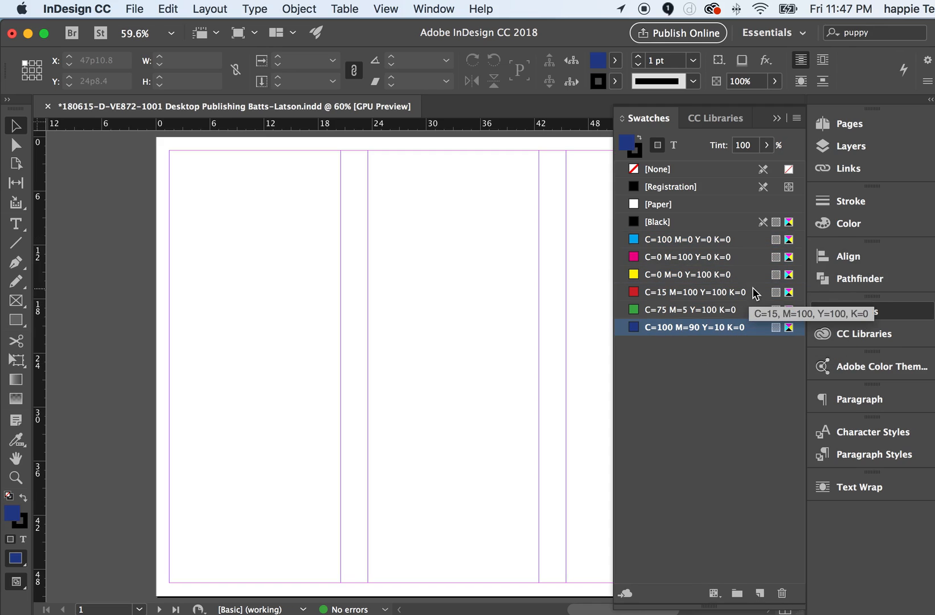
left_click(748, 242, "shift")
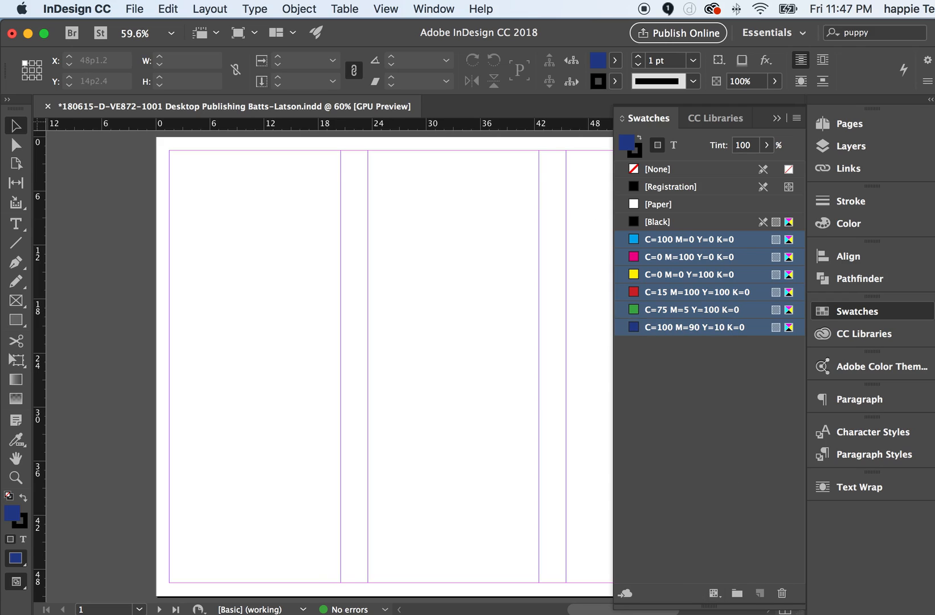
left_click(782, 594)
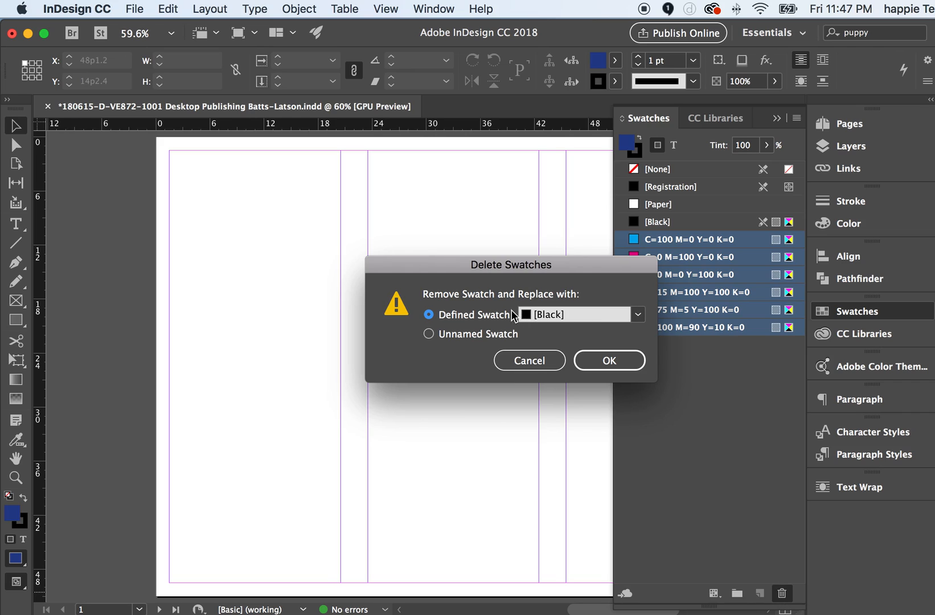
left_click(599, 360)
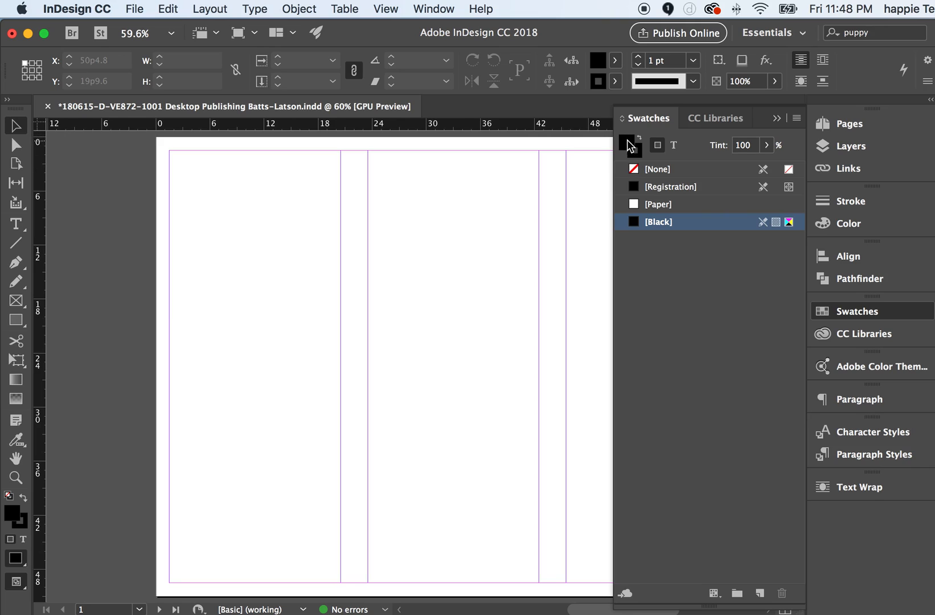
Set the default stroke color to [None], and make the fill the active color attribute.
left_click(637, 153)
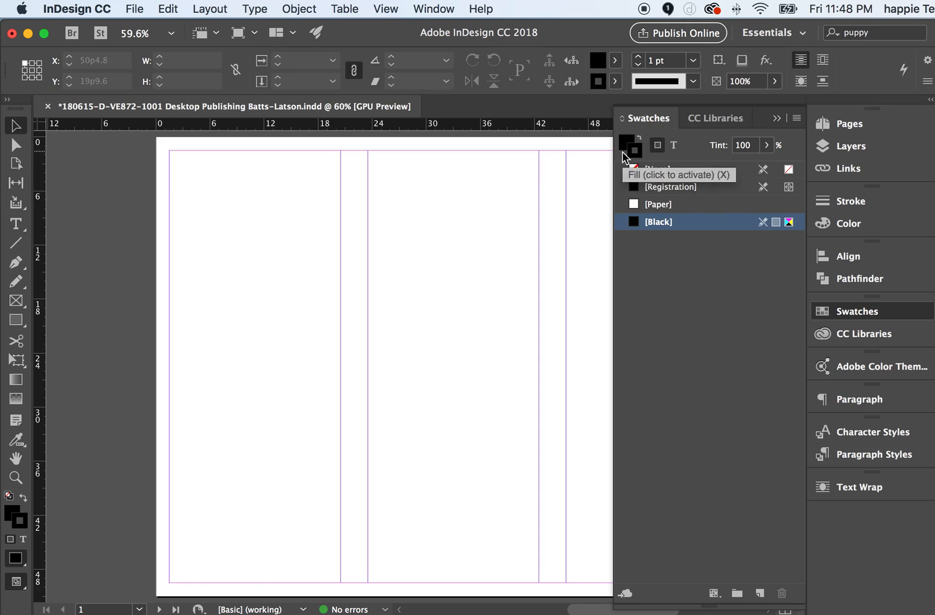
left_click(626, 143)
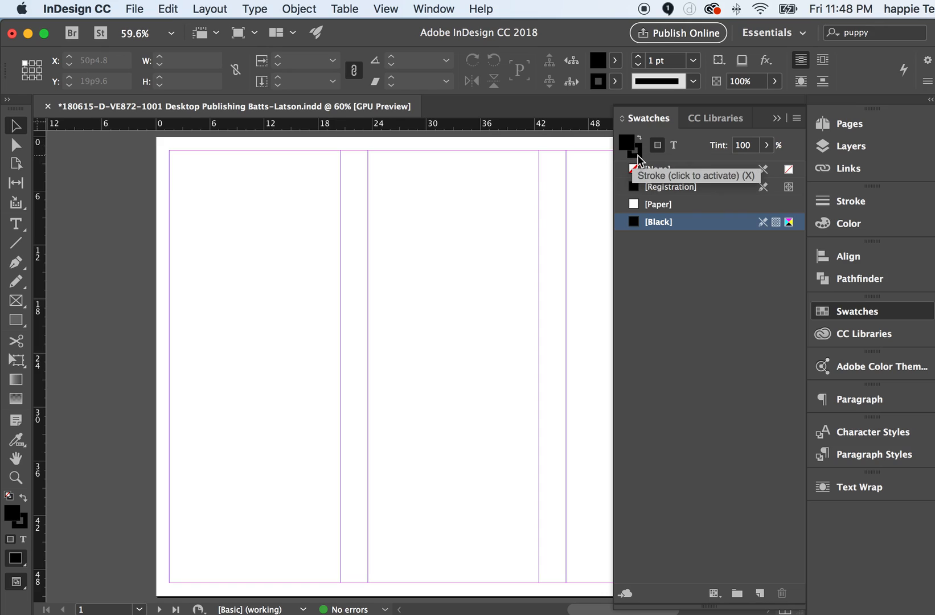
left_click(637, 155)
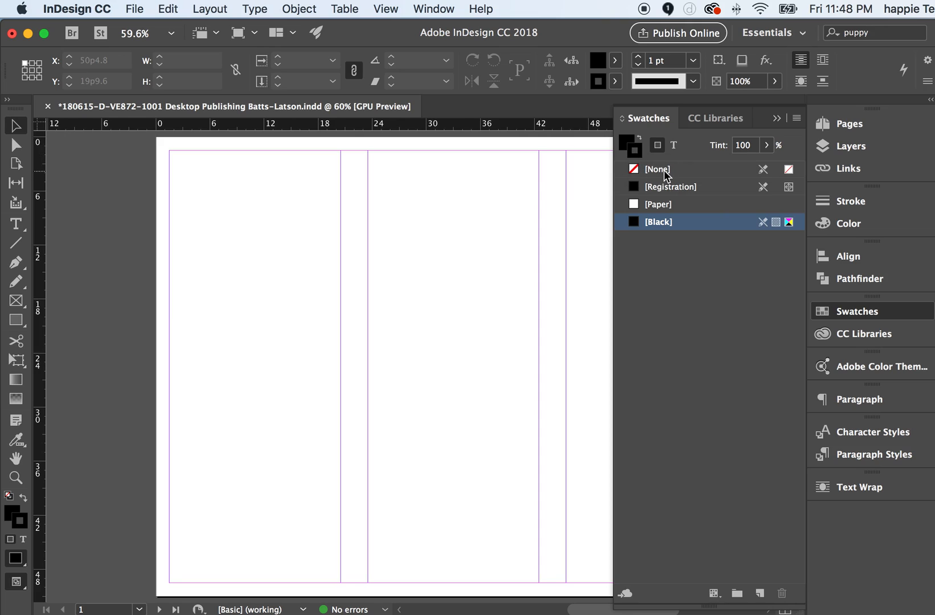
left_click(638, 170)
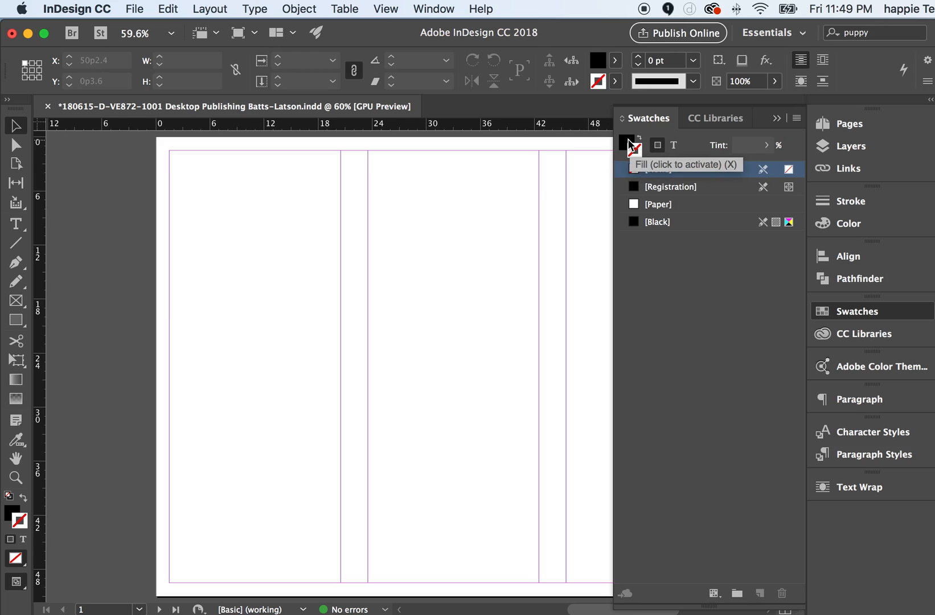
left_click(629, 145)
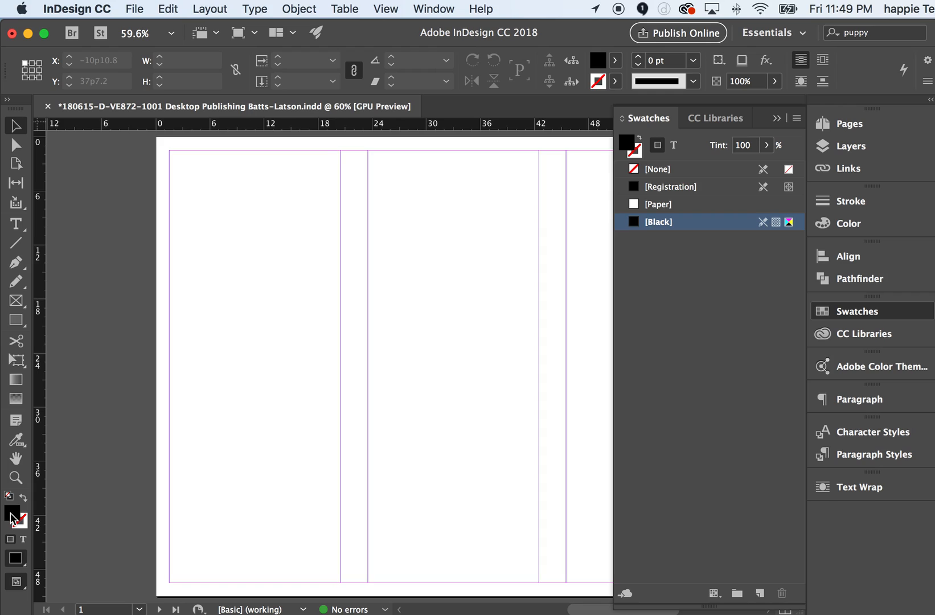
Set the fill color to R 3, G 103, B 147 in the Color Picker and add it as an RGB swatch.
double_click(12, 516)
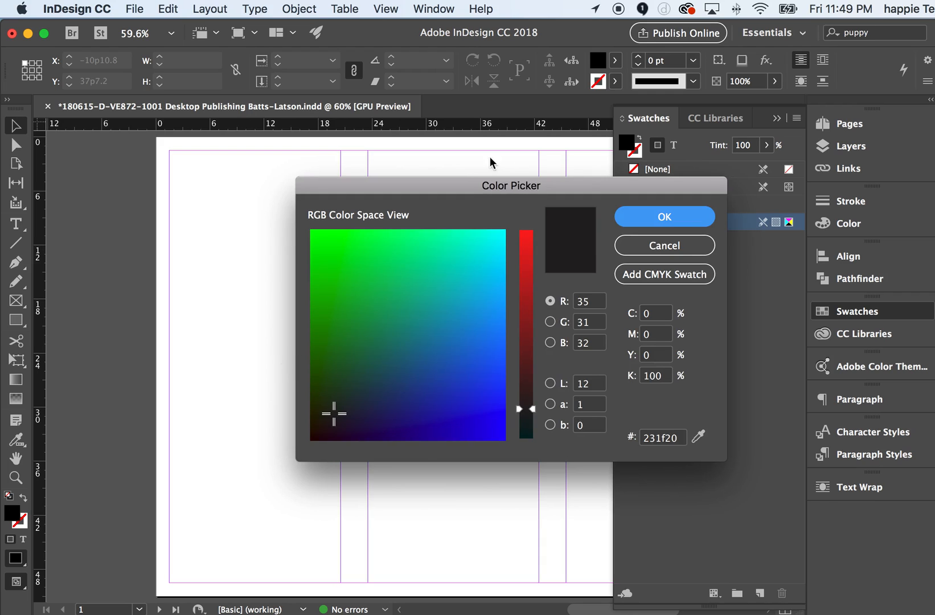
left_click_drag(470, 189, 294, 205)
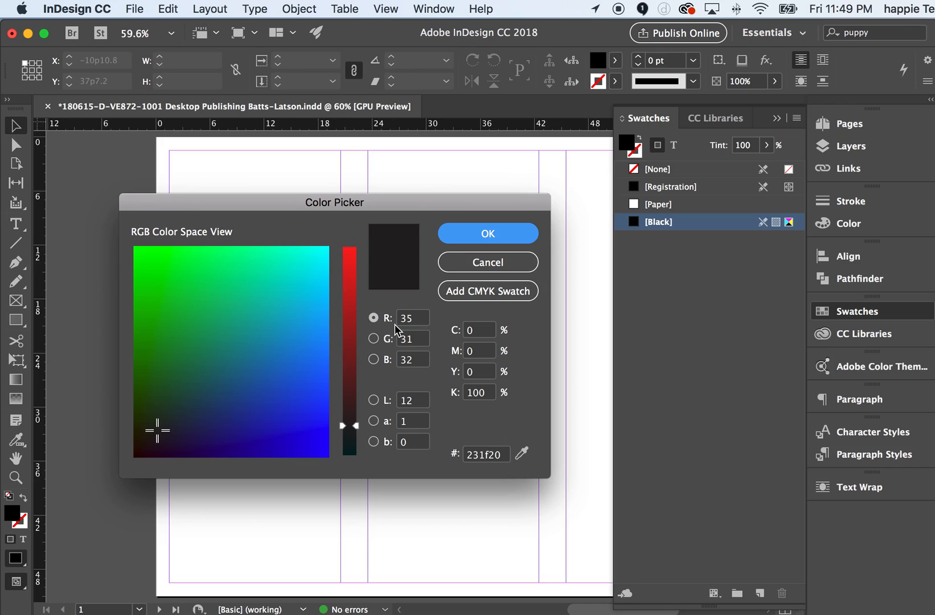
left_click(421, 320)
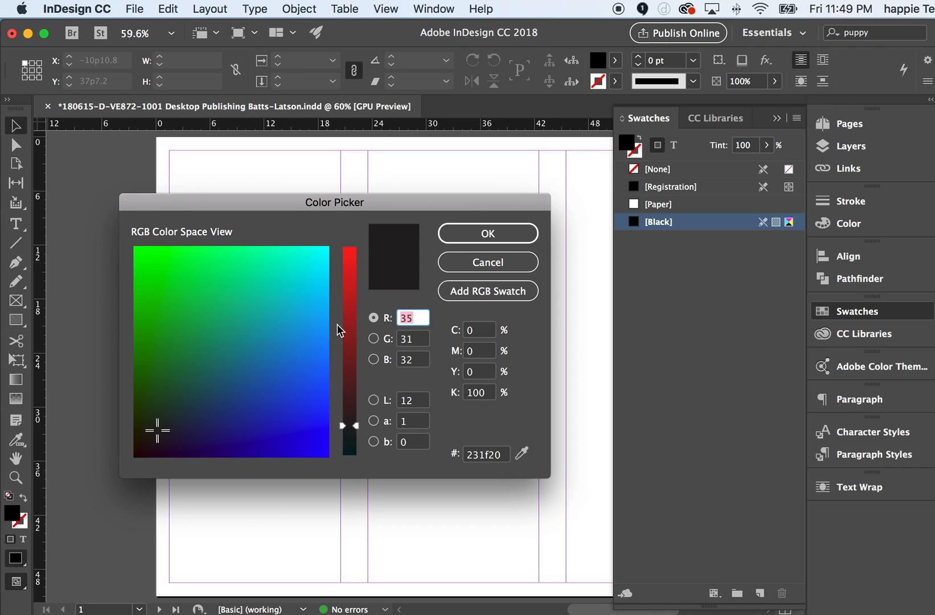
type("3")
key("Tab")
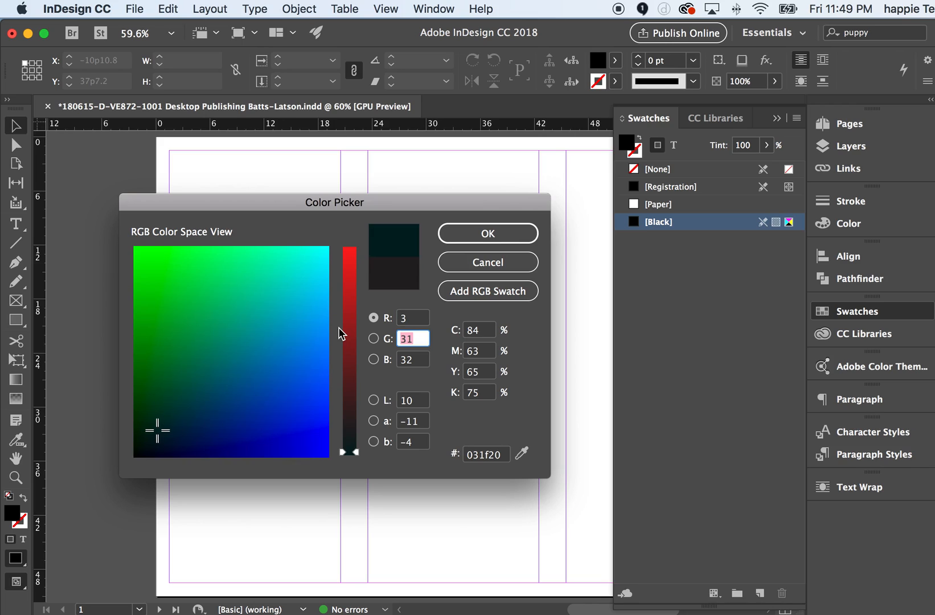
type("103")
key("Tab")
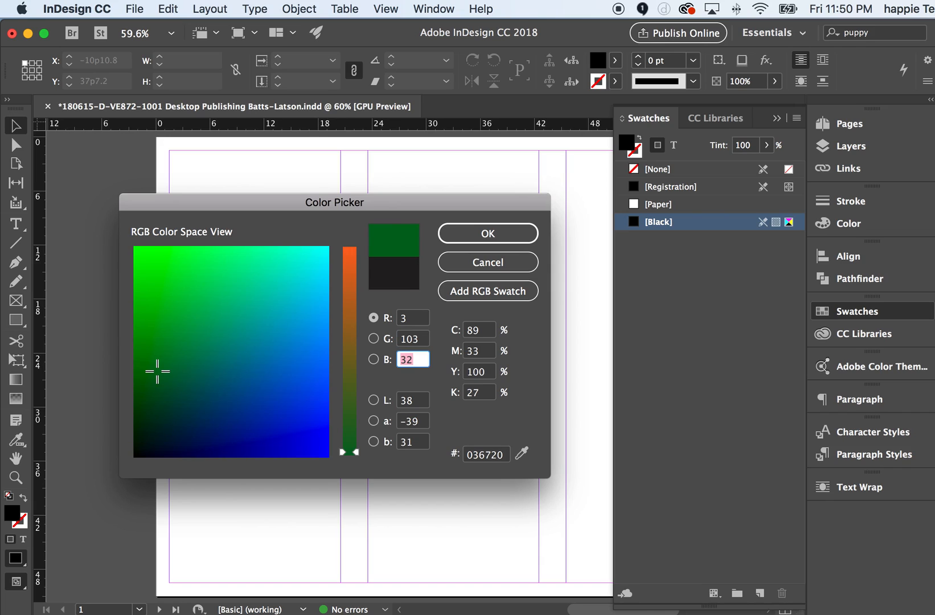
type("147")
left_click(468, 293)
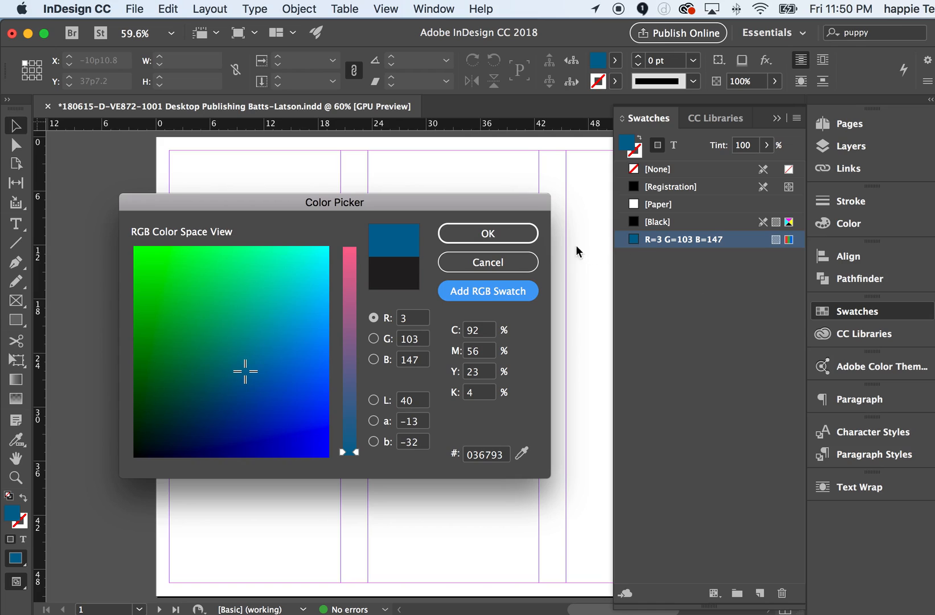
left_click(501, 233)
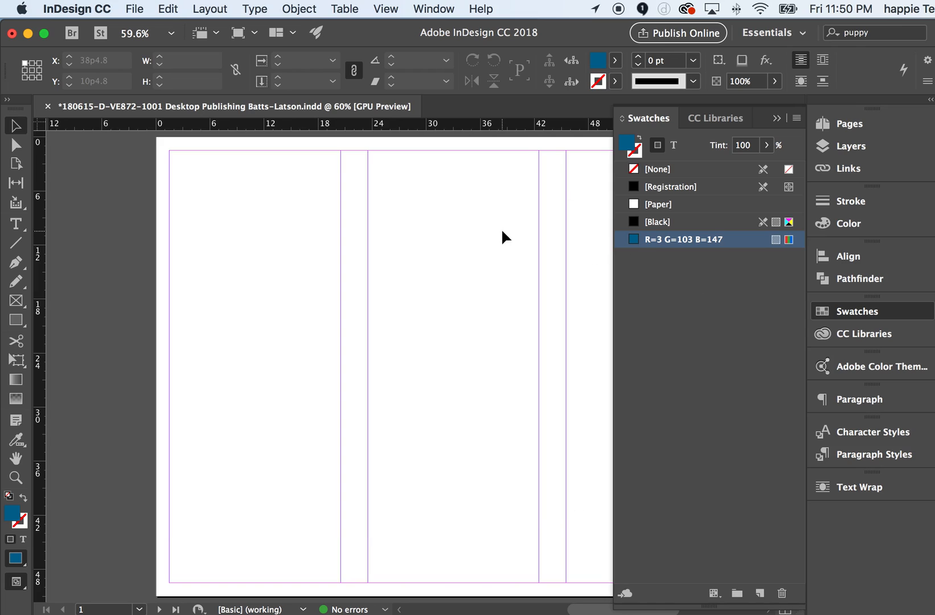